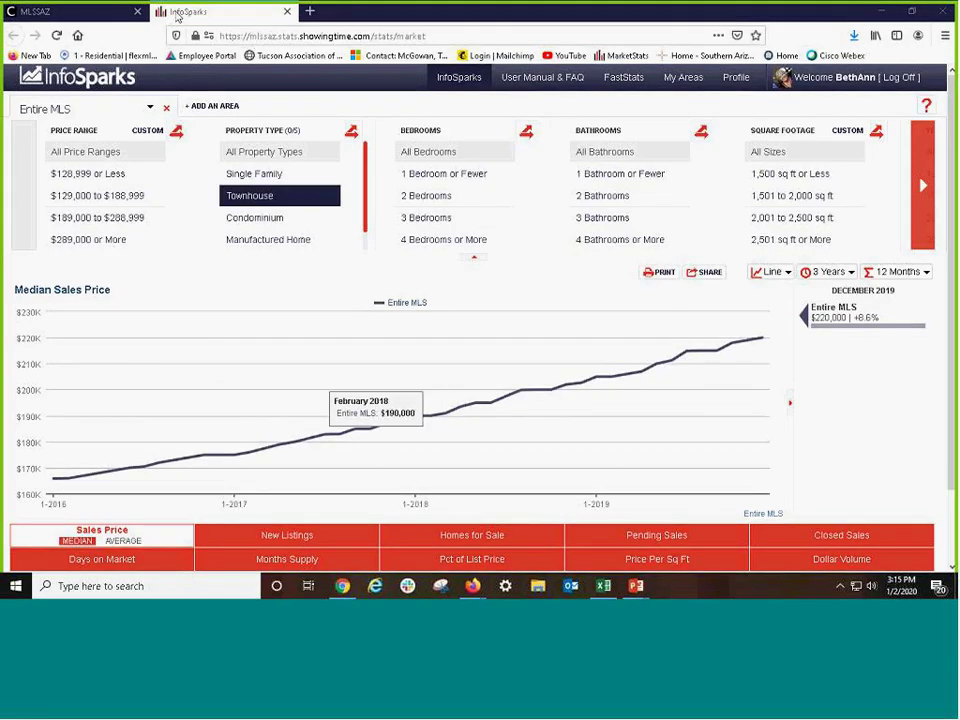
# Switch to the MLSSAZ Gateway page listing MarketStats among its SSO applications
pyautogui.click(103, 12)
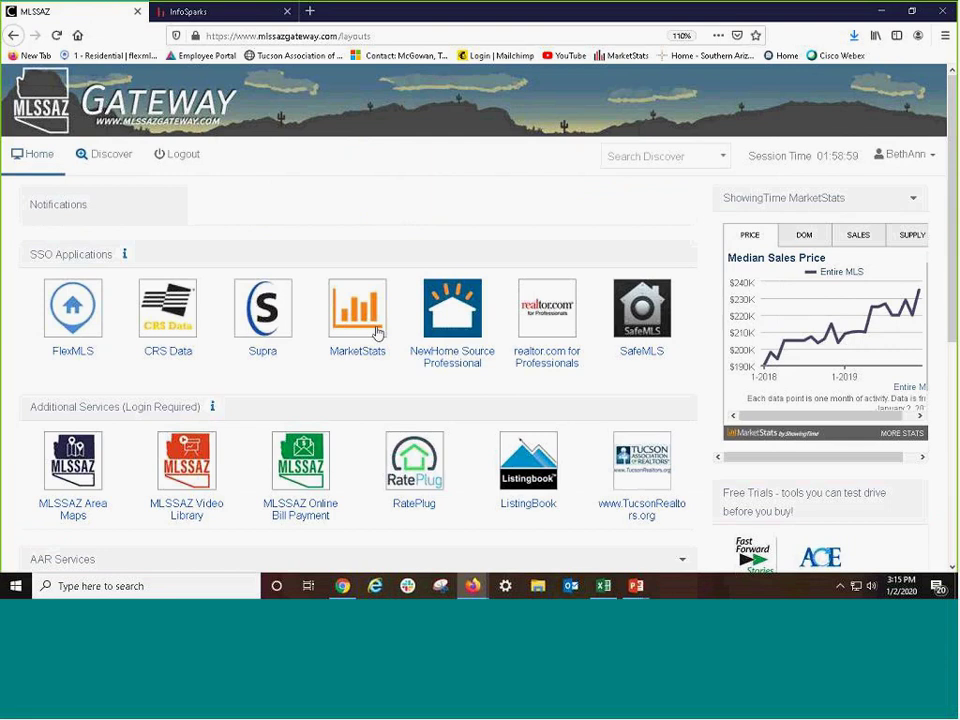
# Go back to the InfoSparks page showing the Entire MLS median sales price chart
pyautogui.click(185, 14)
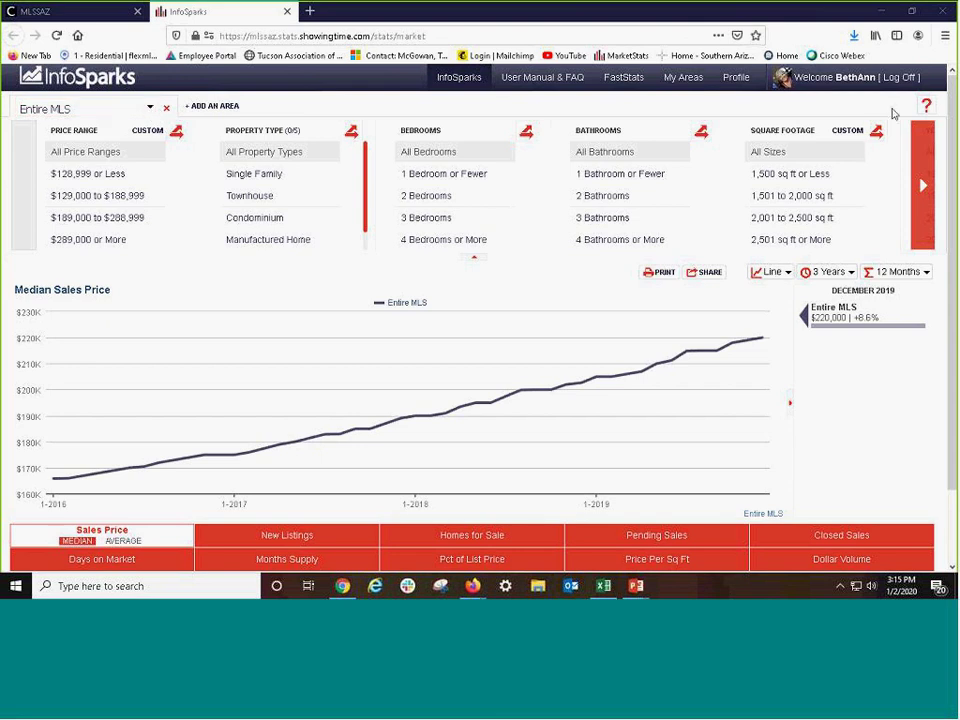
# Chart median sales price for East (MLS Area) over a 1-year time range
pyautogui.click(150, 108)
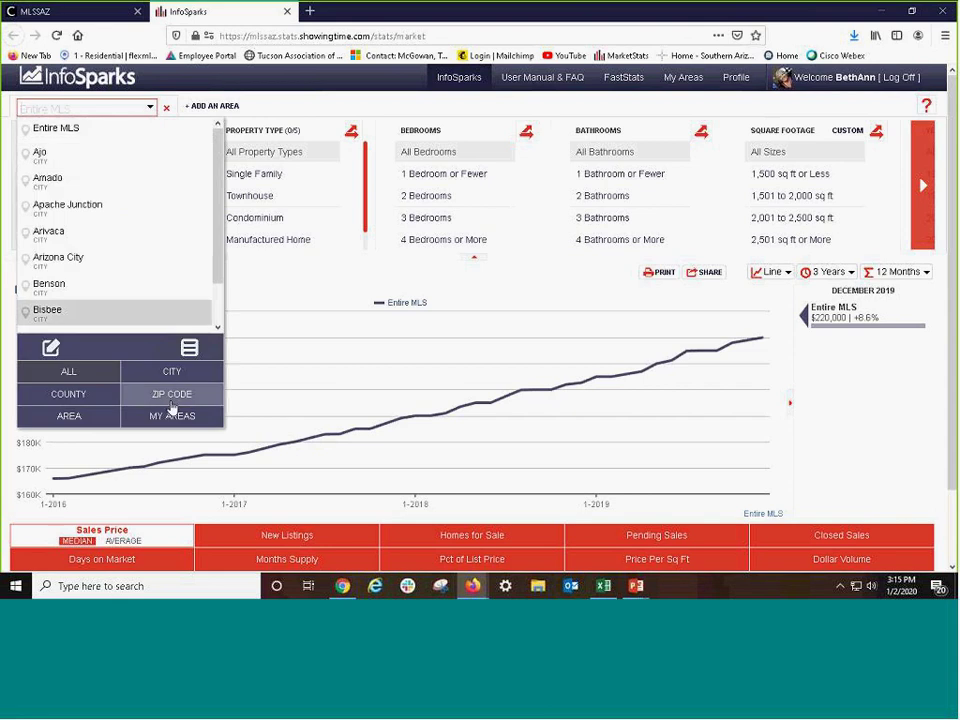
pyautogui.click(172, 402)
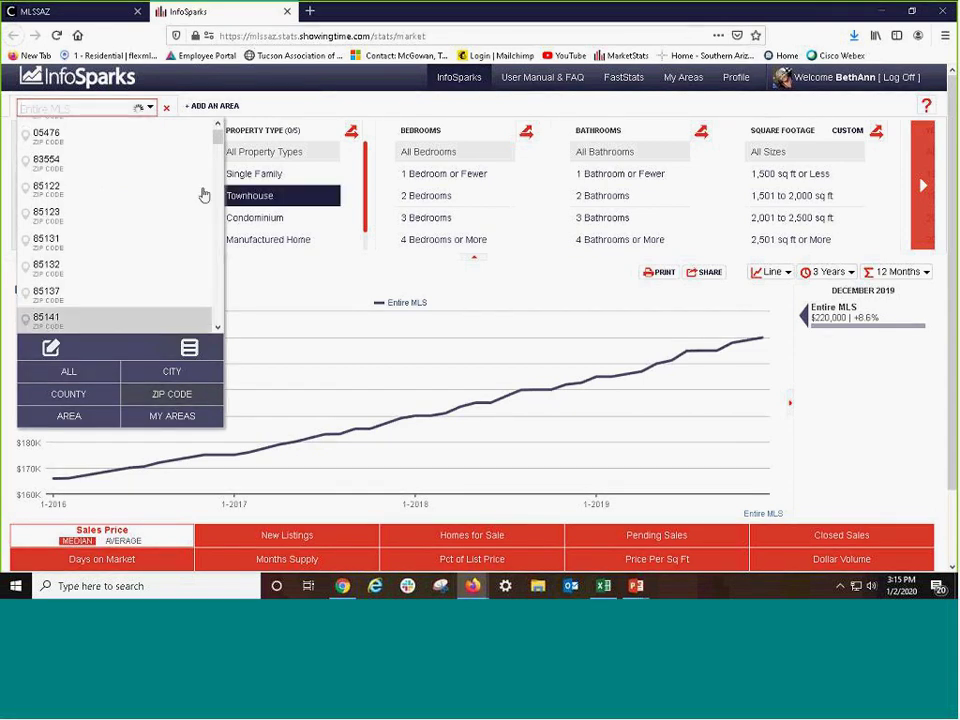
pyautogui.click(78, 414)
pyautogui.scroll(-1, 96, 238)
pyautogui.click(97, 240)
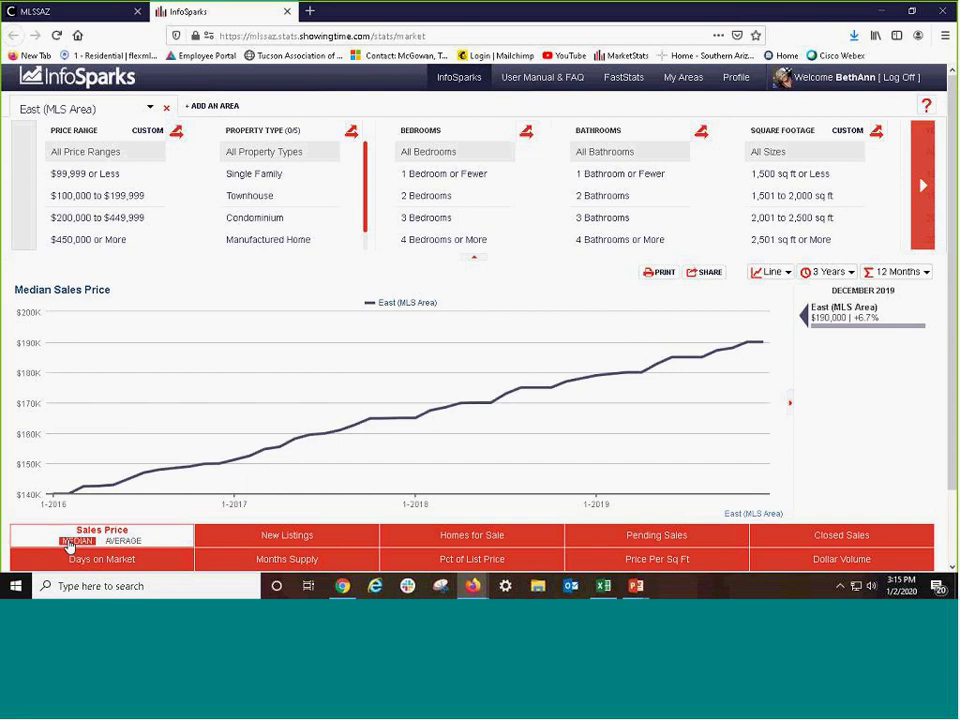
pyautogui.click(843, 273)
pyautogui.click(820, 292)
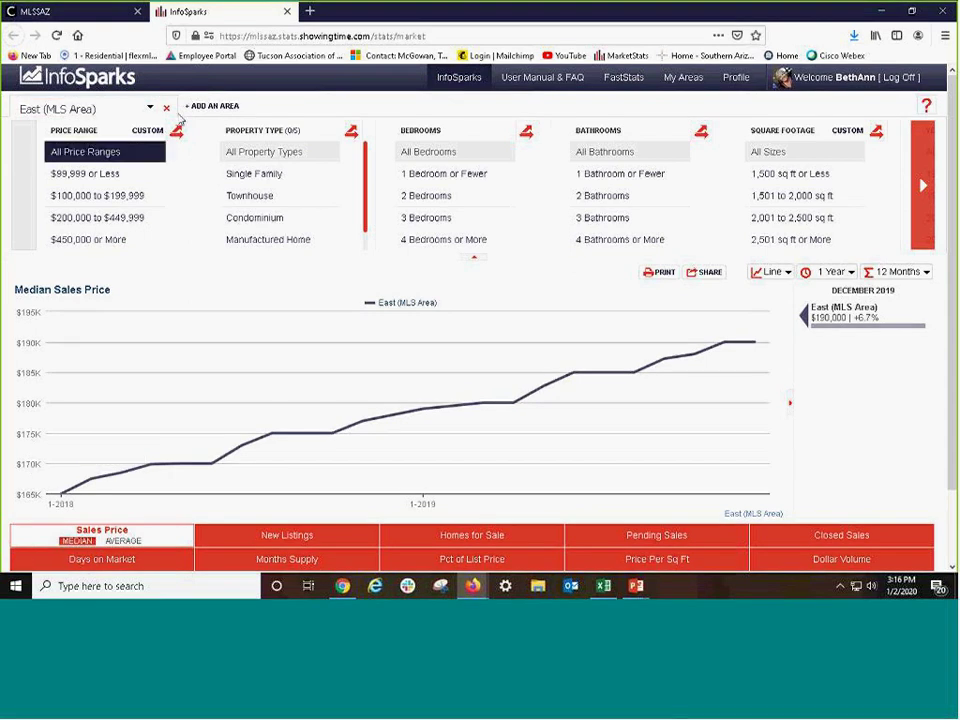
# Add ZIP code 85730 as a second area beside East (MLS Area)
pyautogui.click(197, 107)
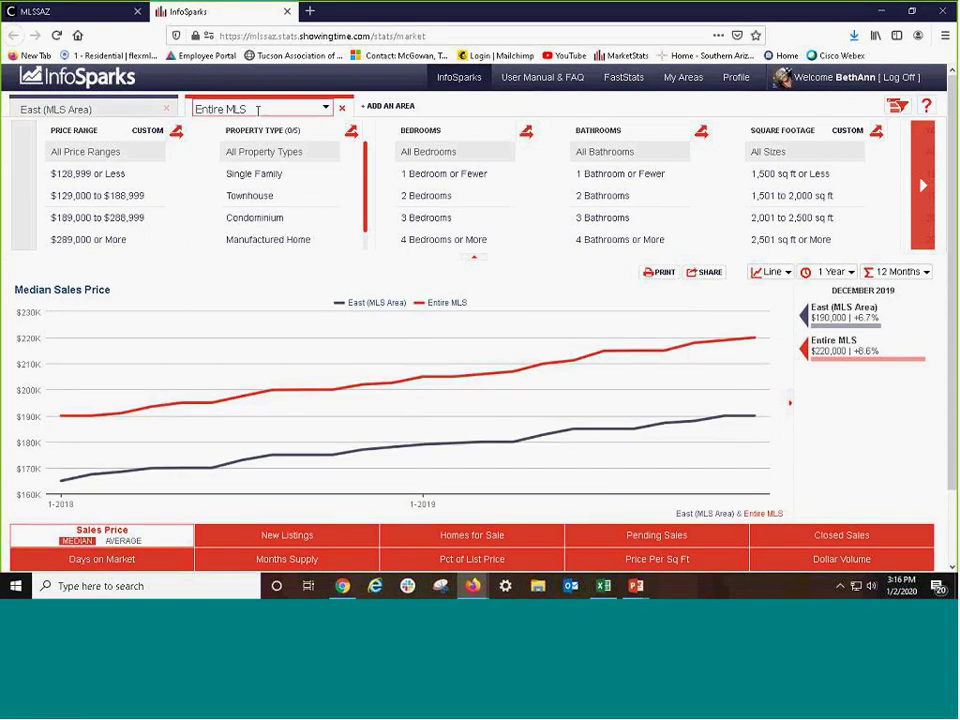
pyautogui.click(330, 110)
pyautogui.click(328, 110)
pyautogui.scroll(-1, 371, 317)
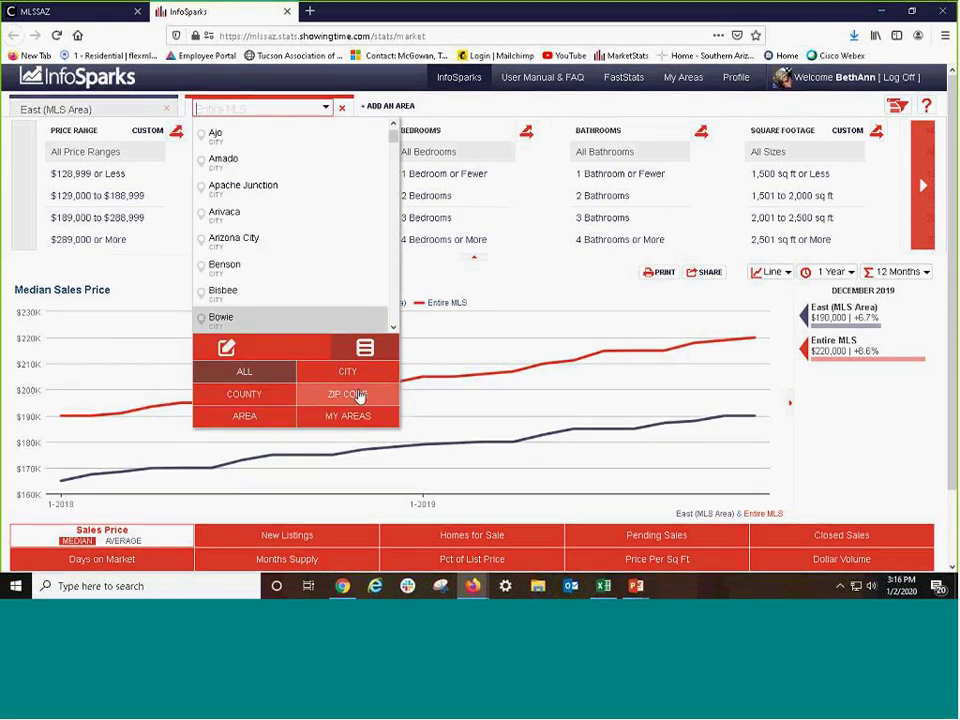
pyautogui.click(358, 392)
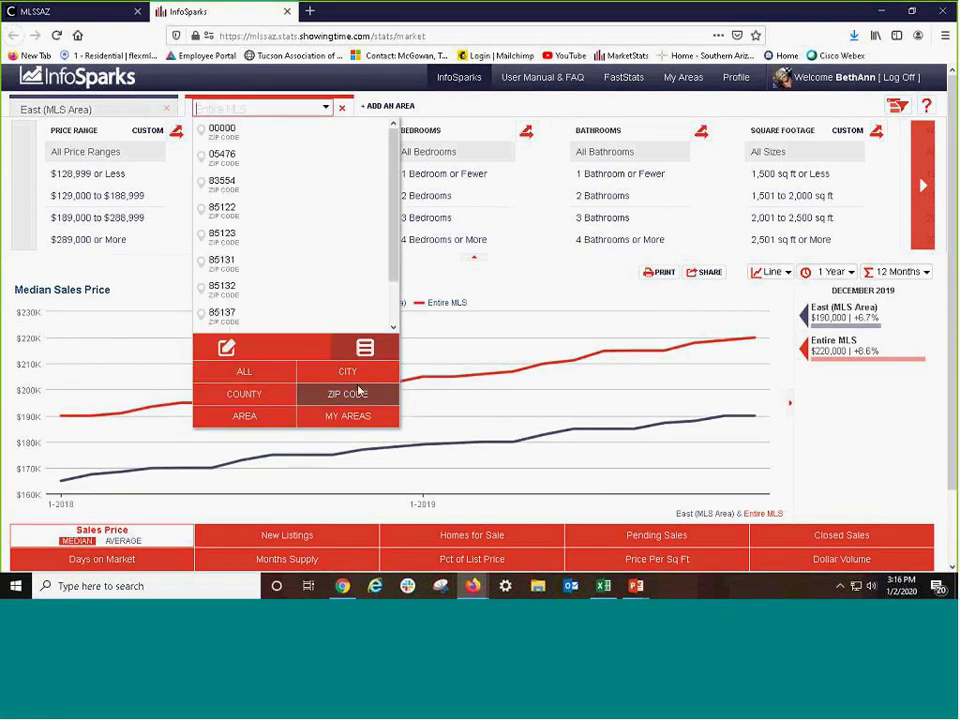
pyautogui.write('85730')
pyautogui.click(271, 137)
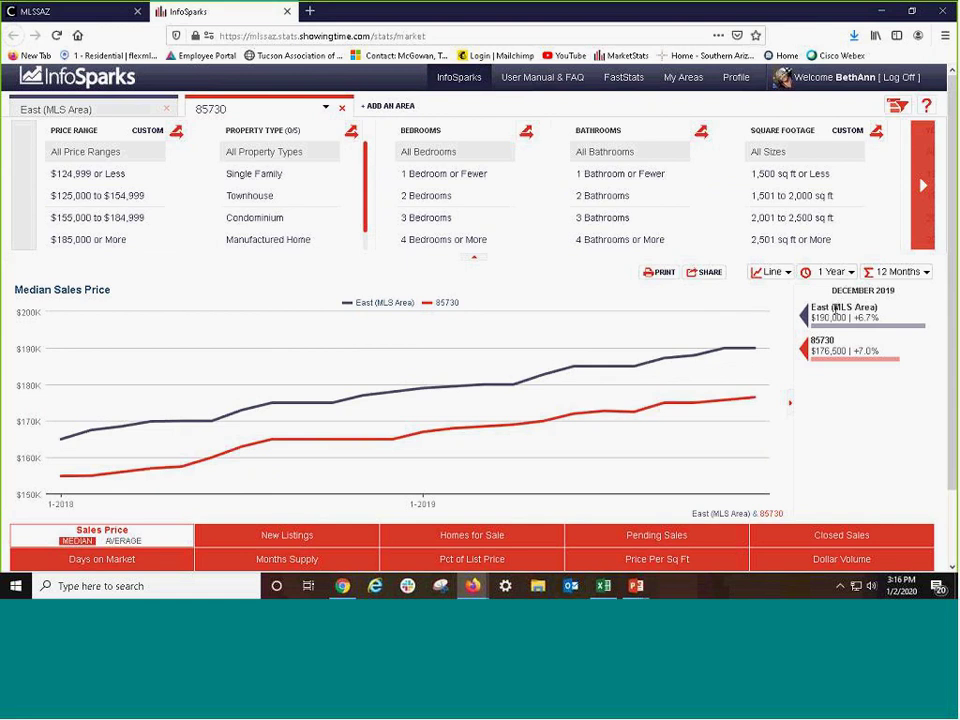
pyautogui.moveTo(814, 381)
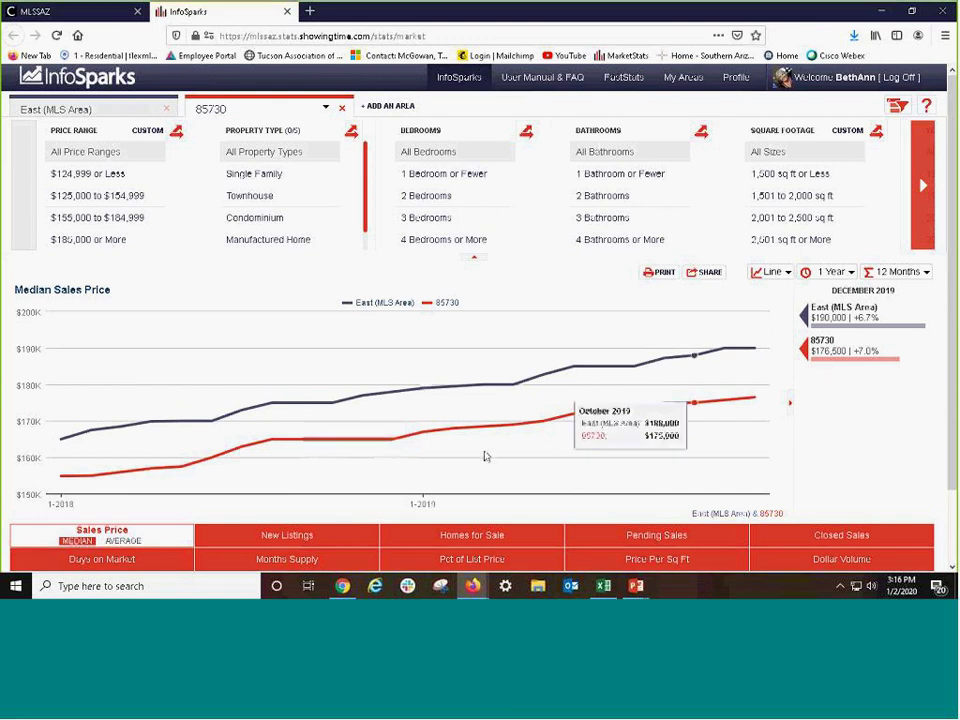
# Add the saved area Rita Ranch Tuesday as a third area and chart Homes for Sale
pyautogui.click(390, 107)
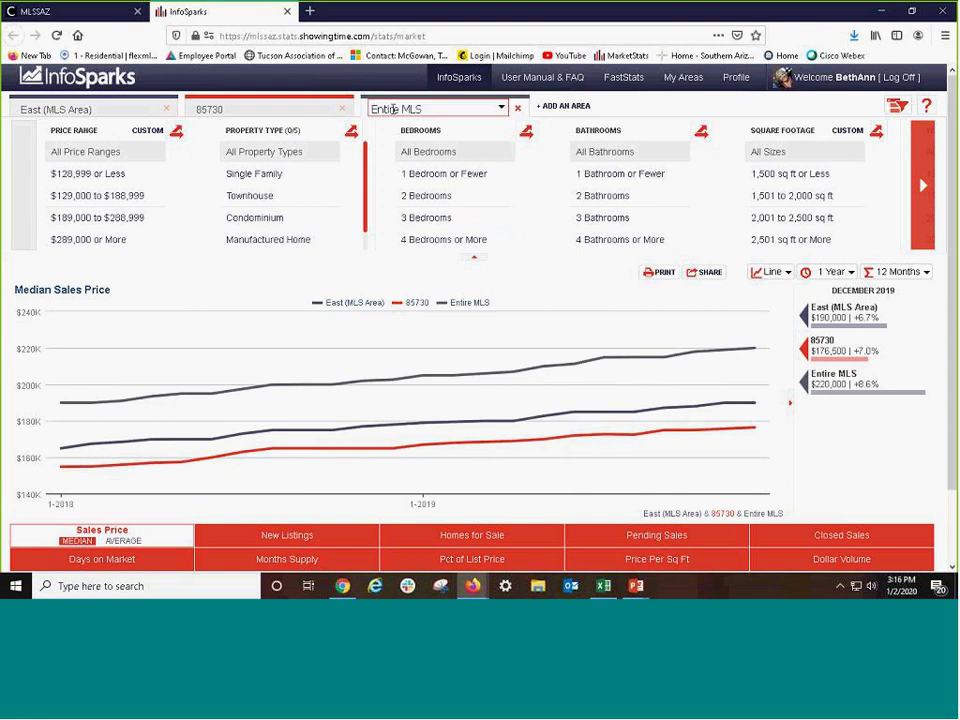
pyautogui.click(502, 108)
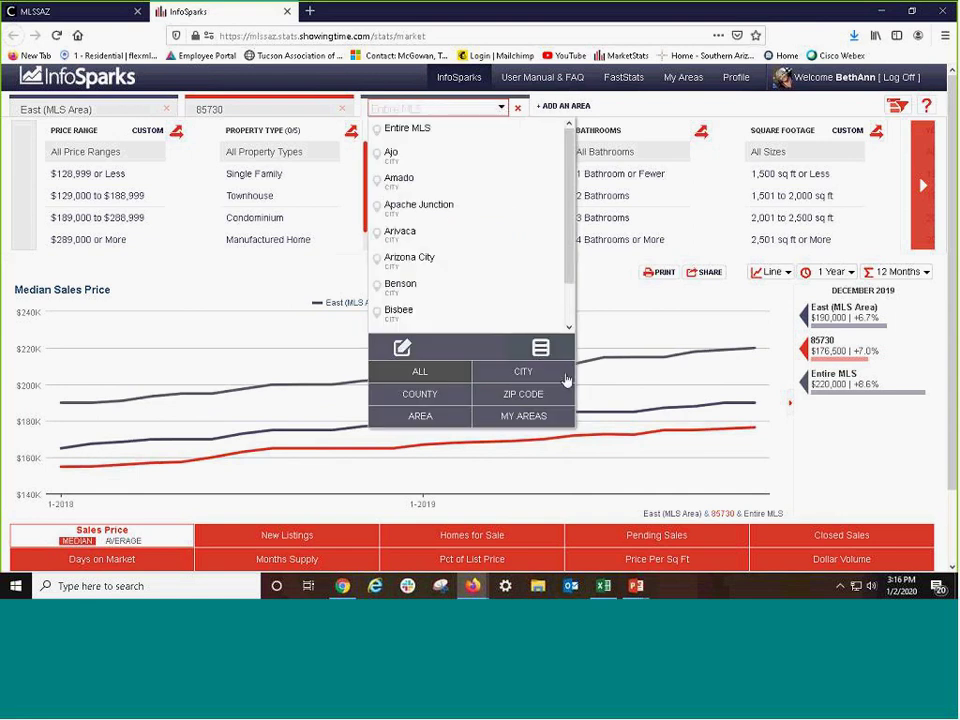
pyautogui.click(526, 422)
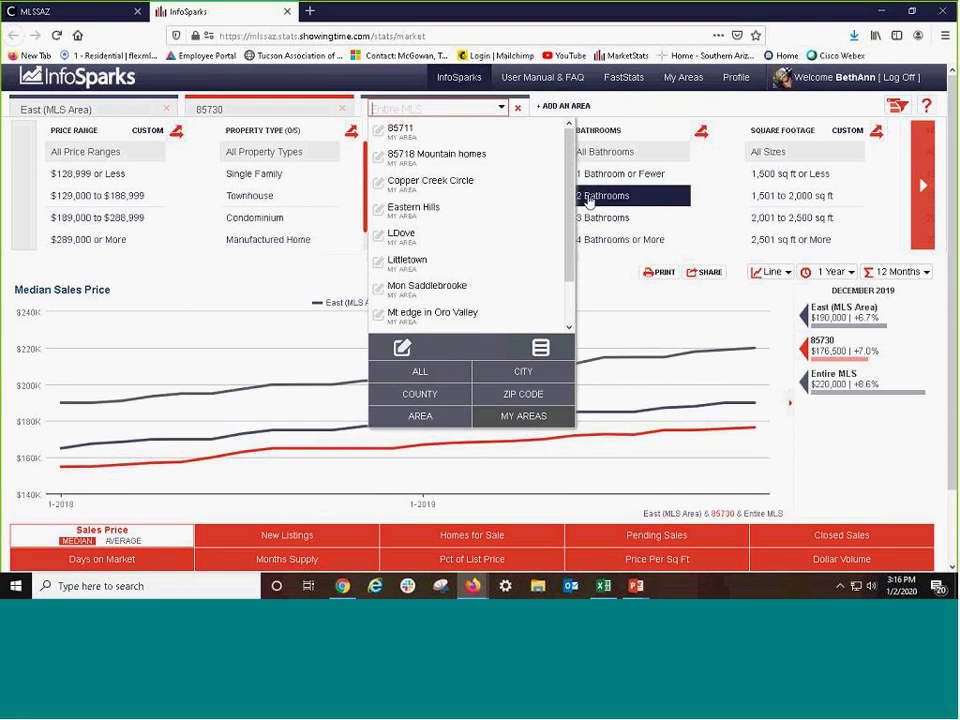
pyautogui.moveTo(571, 190); pyautogui.dragTo(571, 320)
pyautogui.scroll(4, 555, 265)
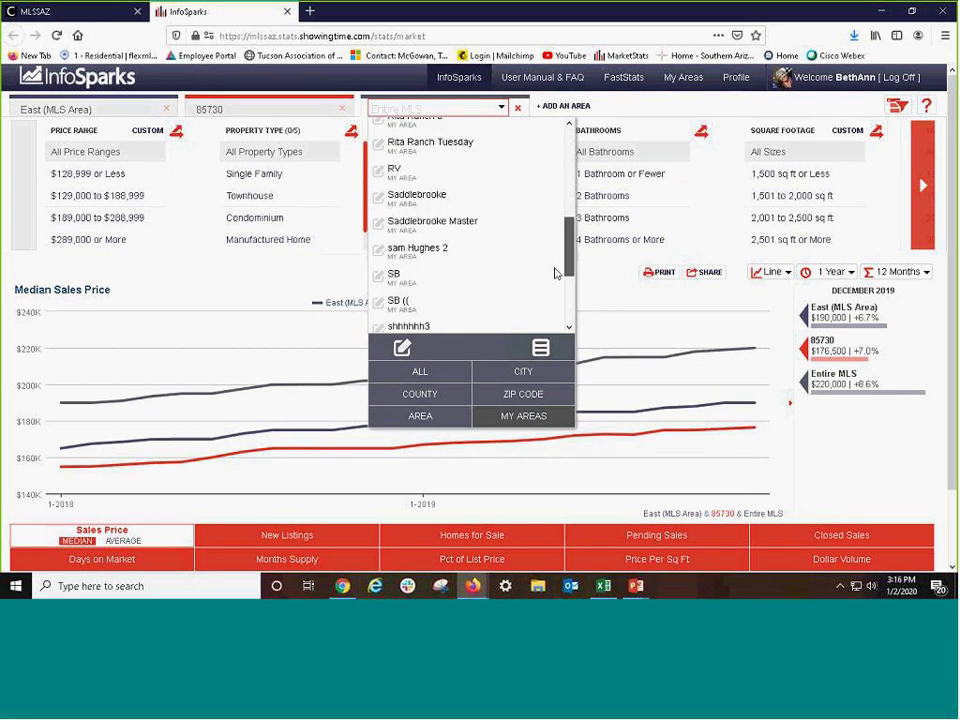
pyautogui.scroll(2, 555, 256)
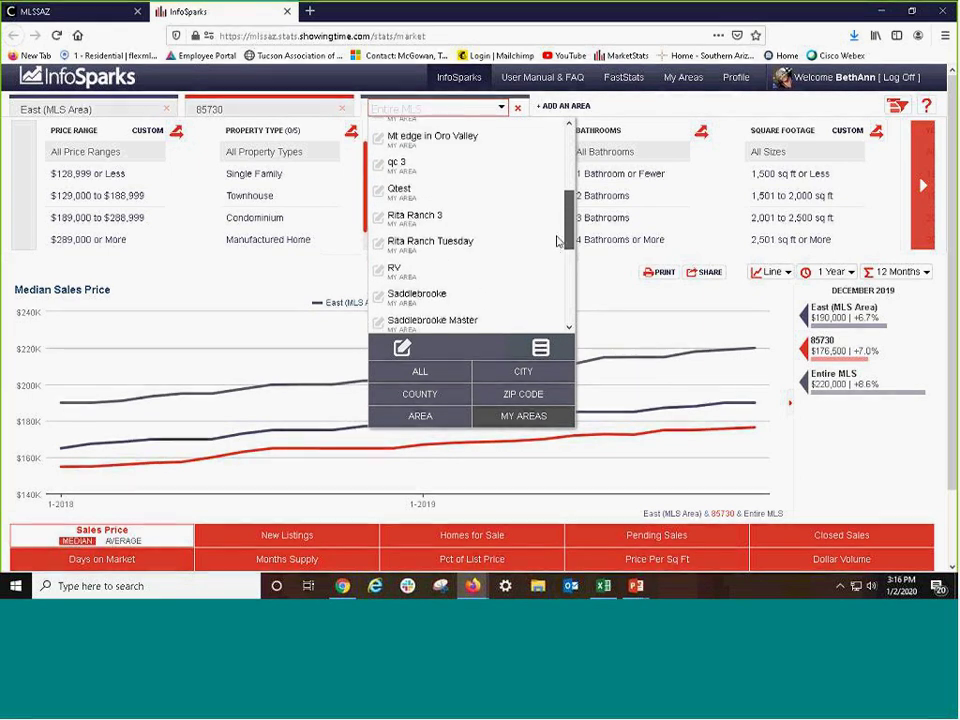
pyautogui.click(433, 243)
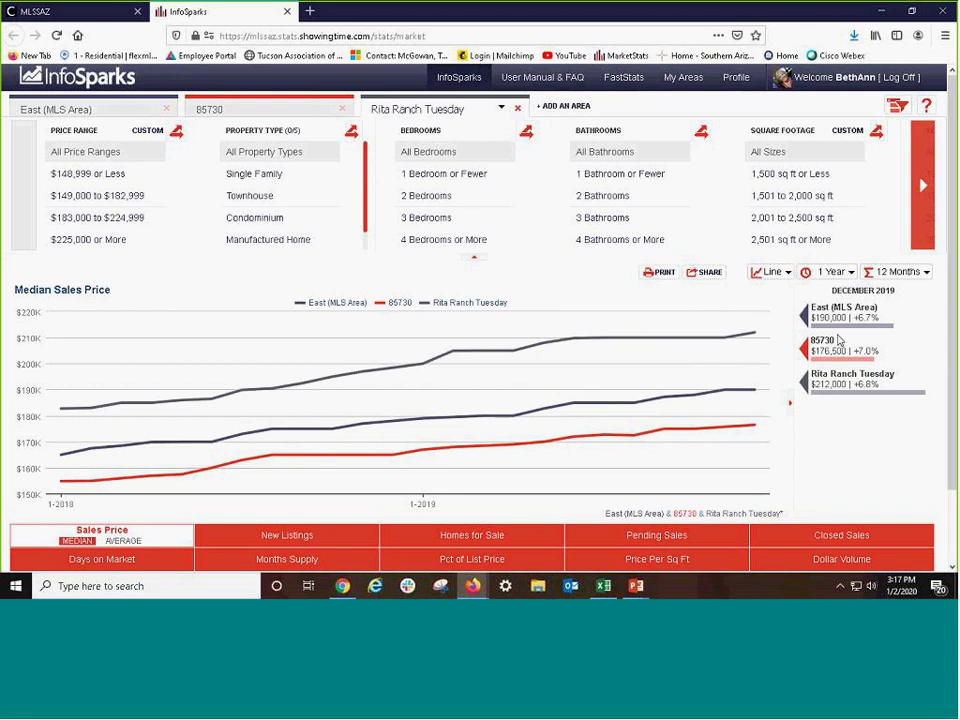
pyautogui.click(514, 543)
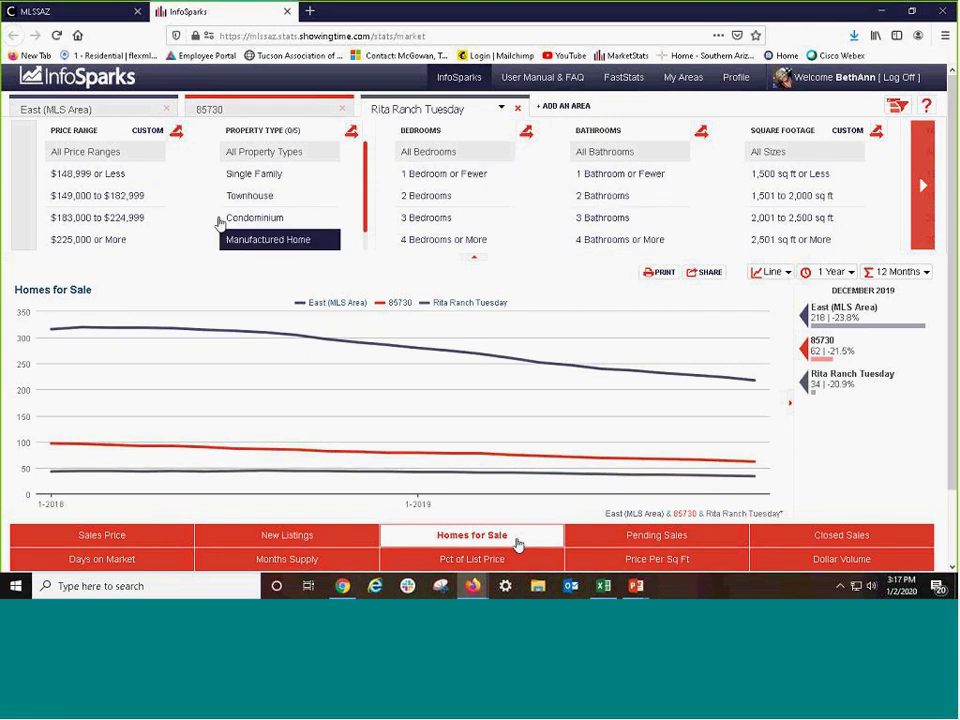
pyautogui.click(101, 217)
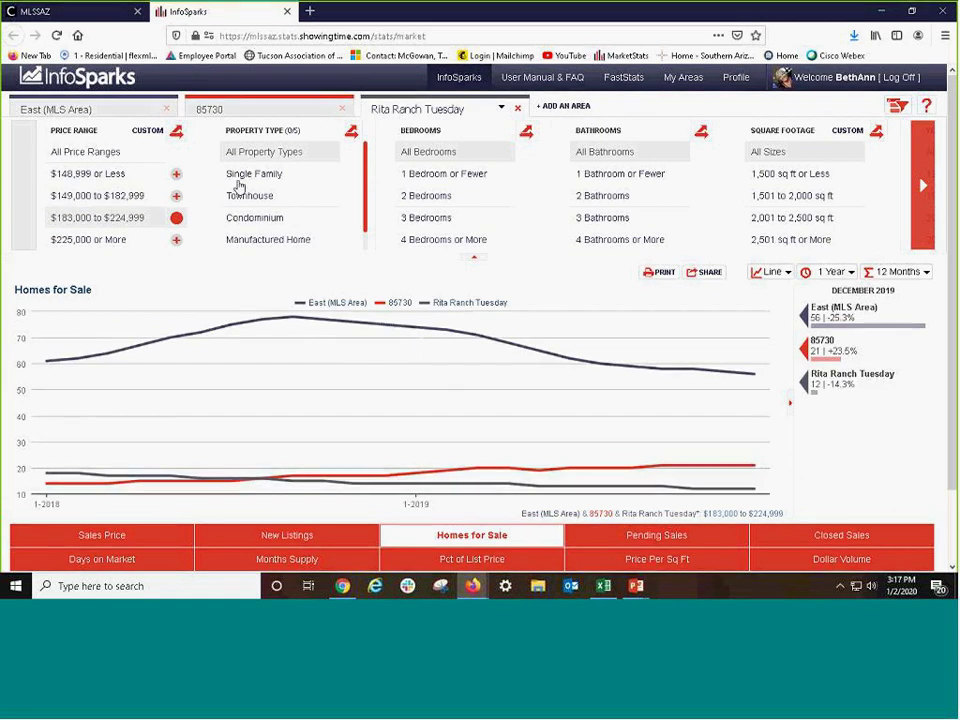
pyautogui.click(286, 180)
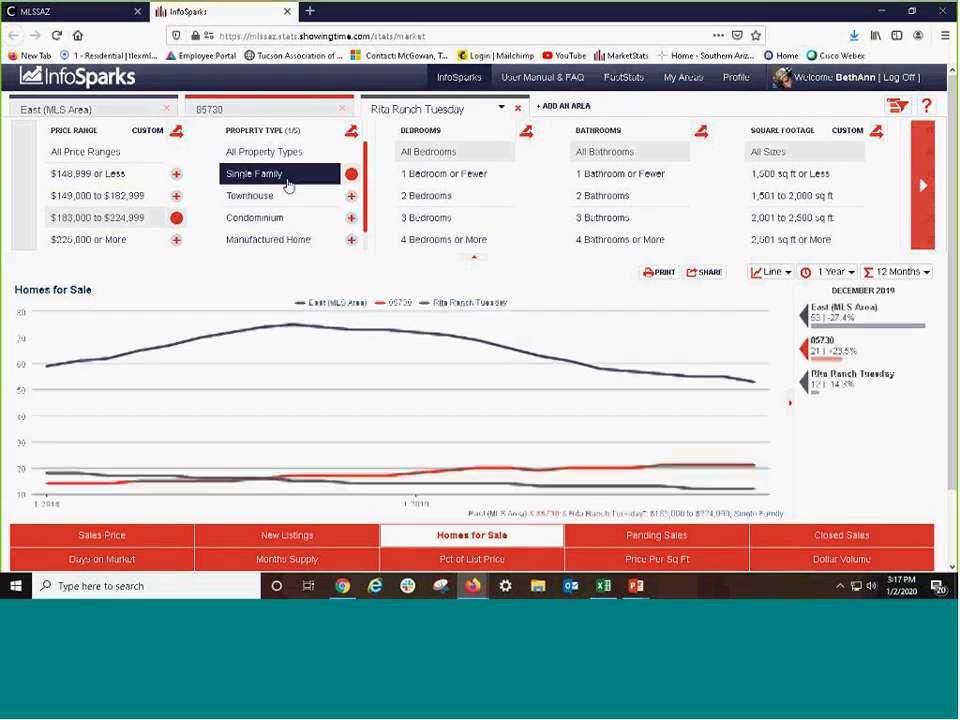
pyautogui.click(505, 200)
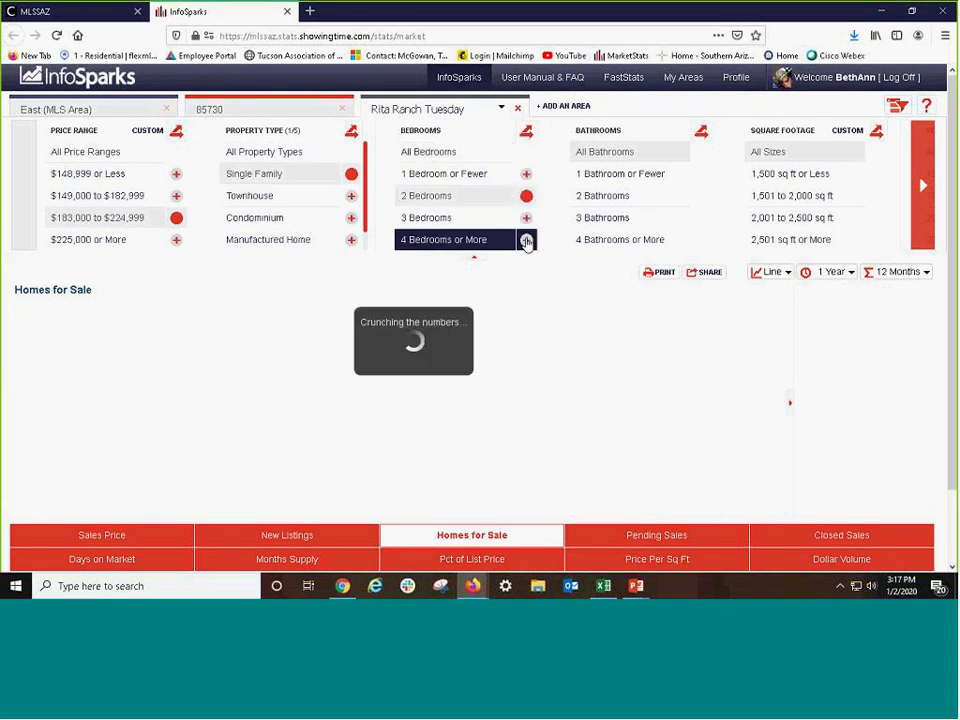
pyautogui.click(525, 217)
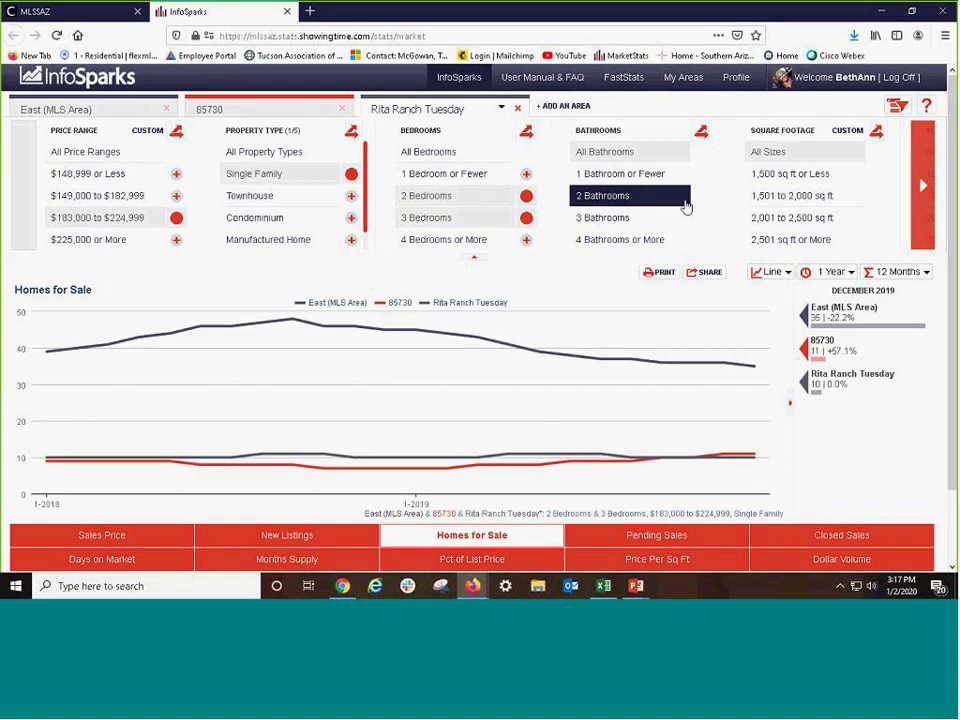
pyautogui.click(686, 218)
pyautogui.click(701, 196)
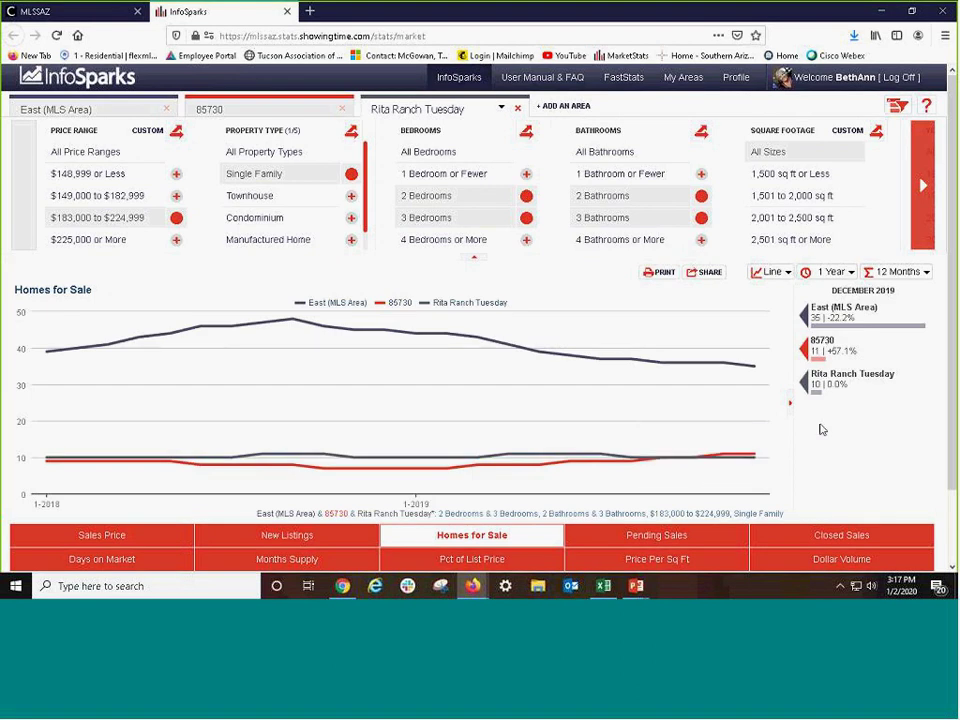
# Switch the Homes for Sale chart from Line to Bar and extend it to 3 Years
pyautogui.click(785, 272)
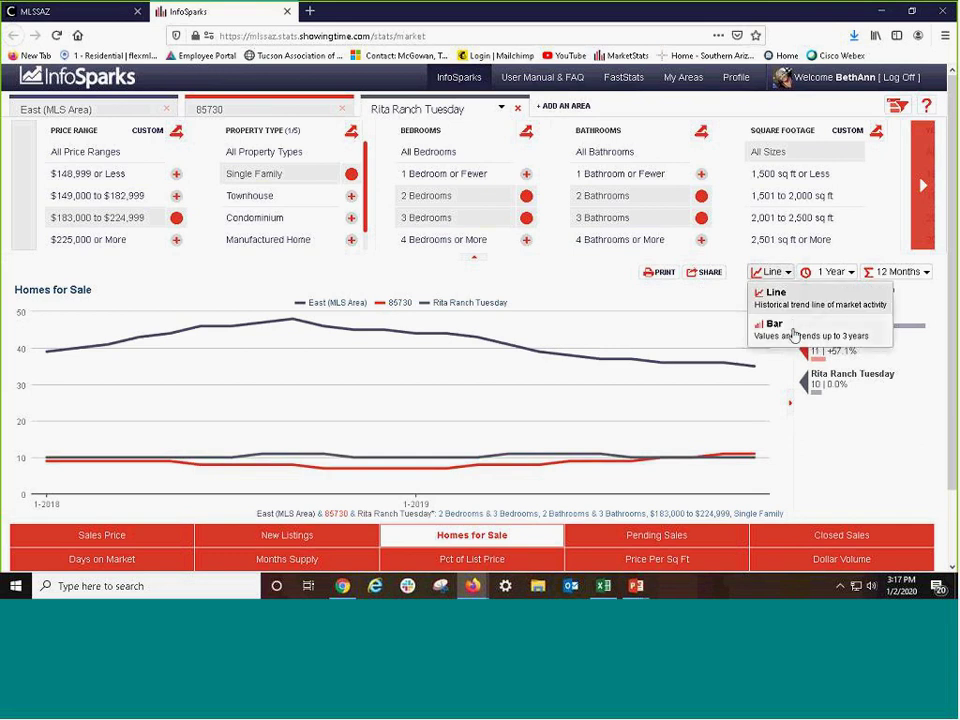
pyautogui.click(785, 321)
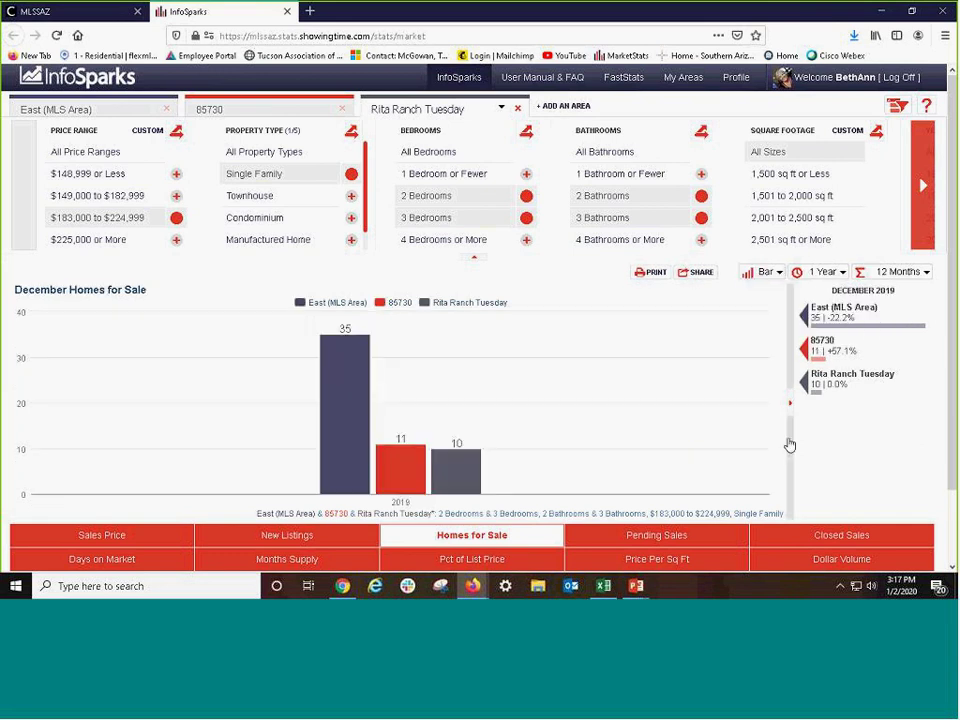
pyautogui.click(845, 274)
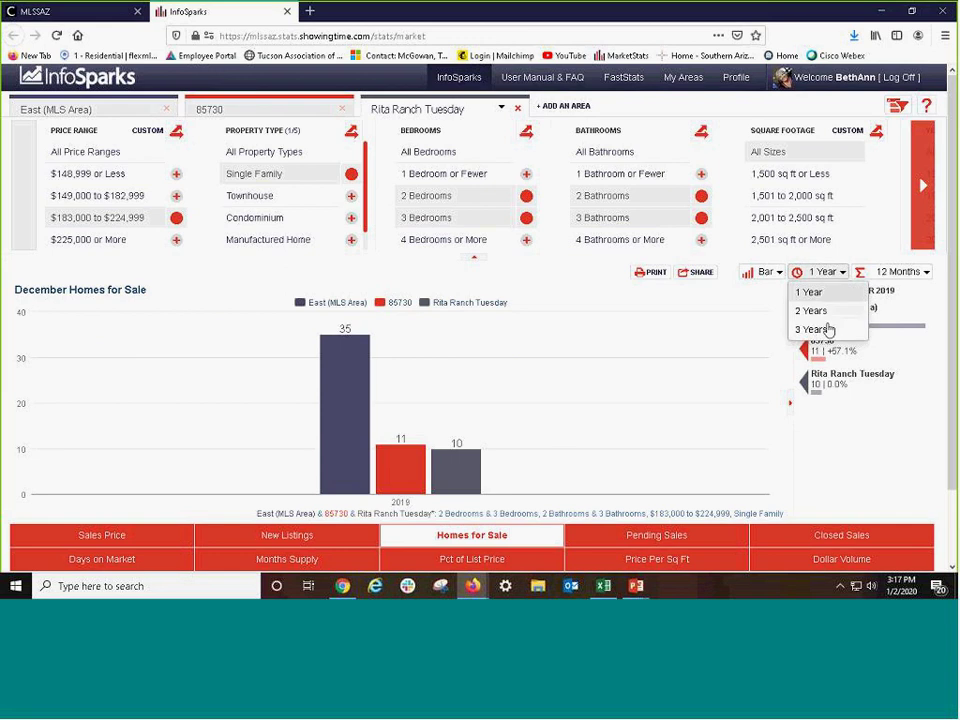
pyautogui.click(806, 328)
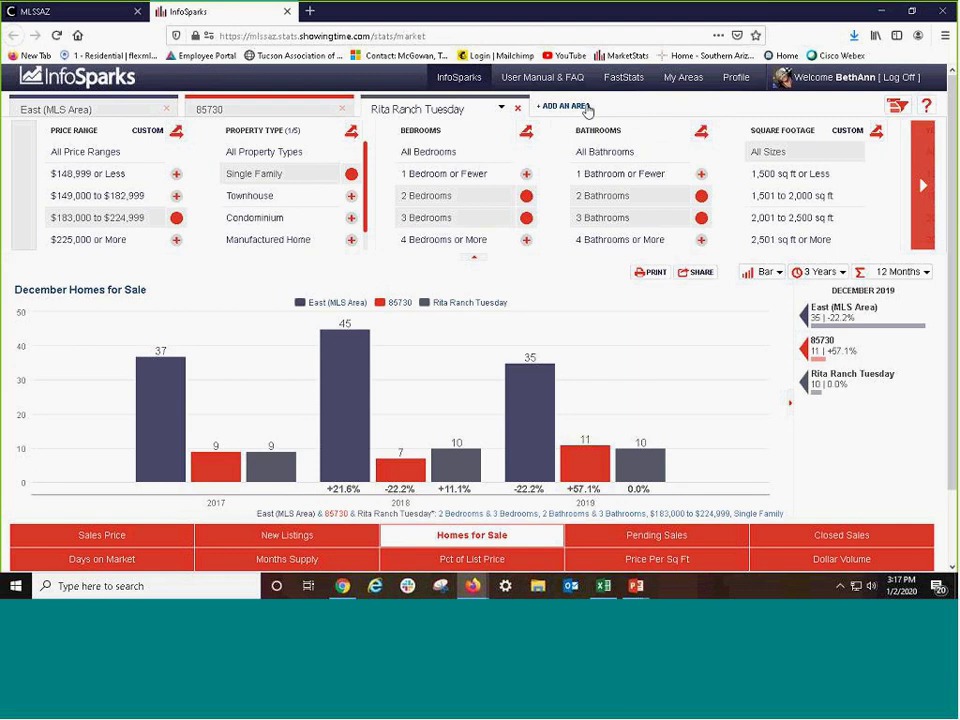
# Add the saved area Mon Saddlebrooke from My Areas as the fourth area
pyautogui.click(585, 106)
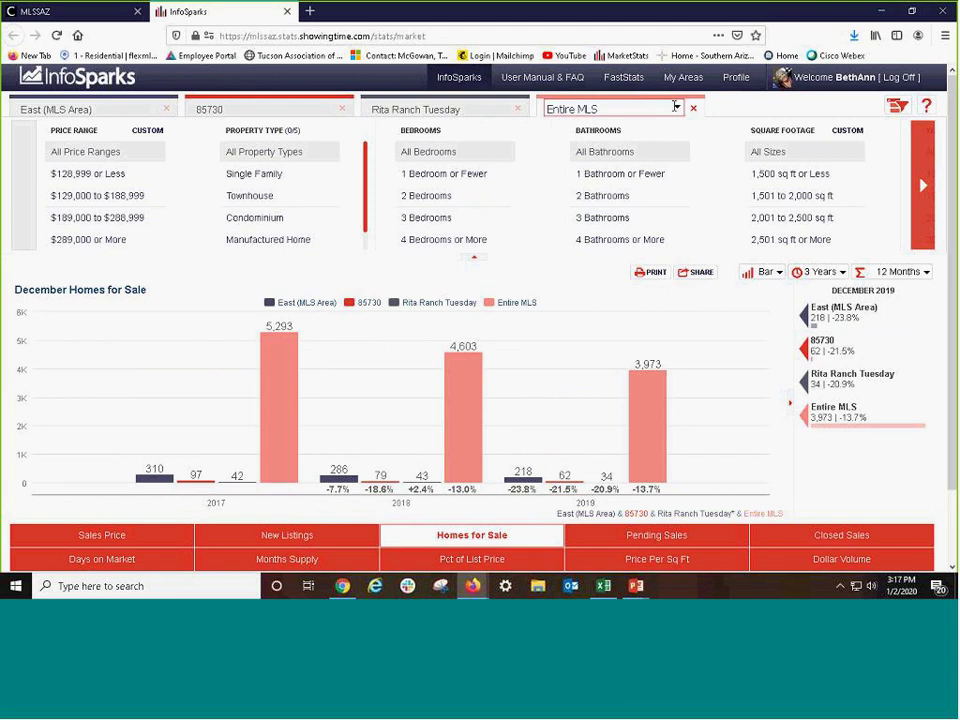
pyautogui.click(677, 108)
pyautogui.click(677, 108)
pyautogui.click(677, 108)
pyautogui.click(714, 418)
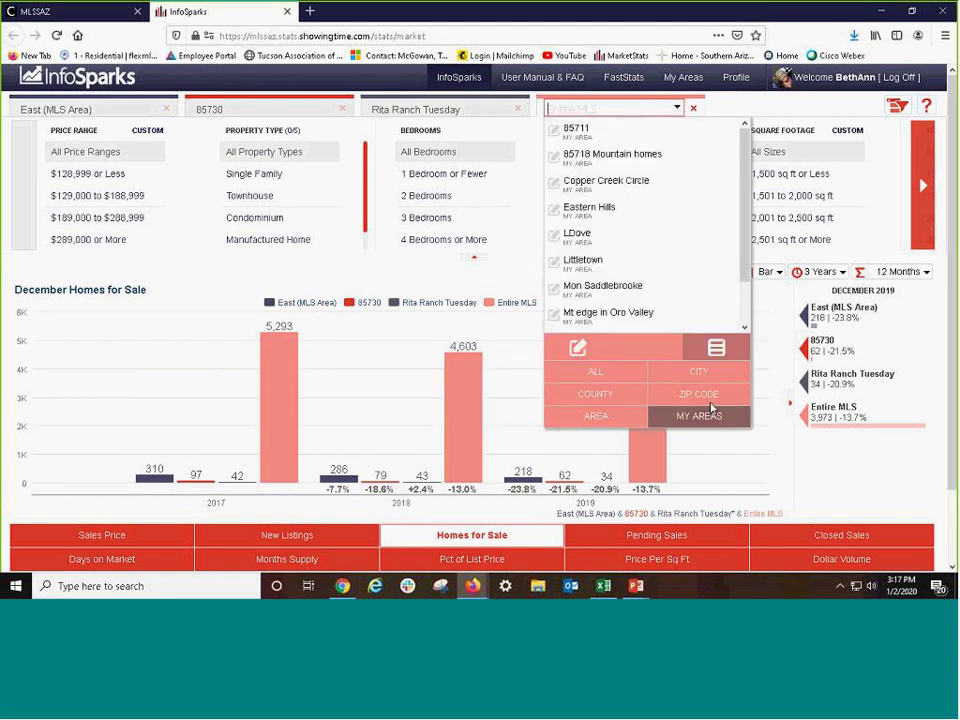
pyautogui.click(681, 287)
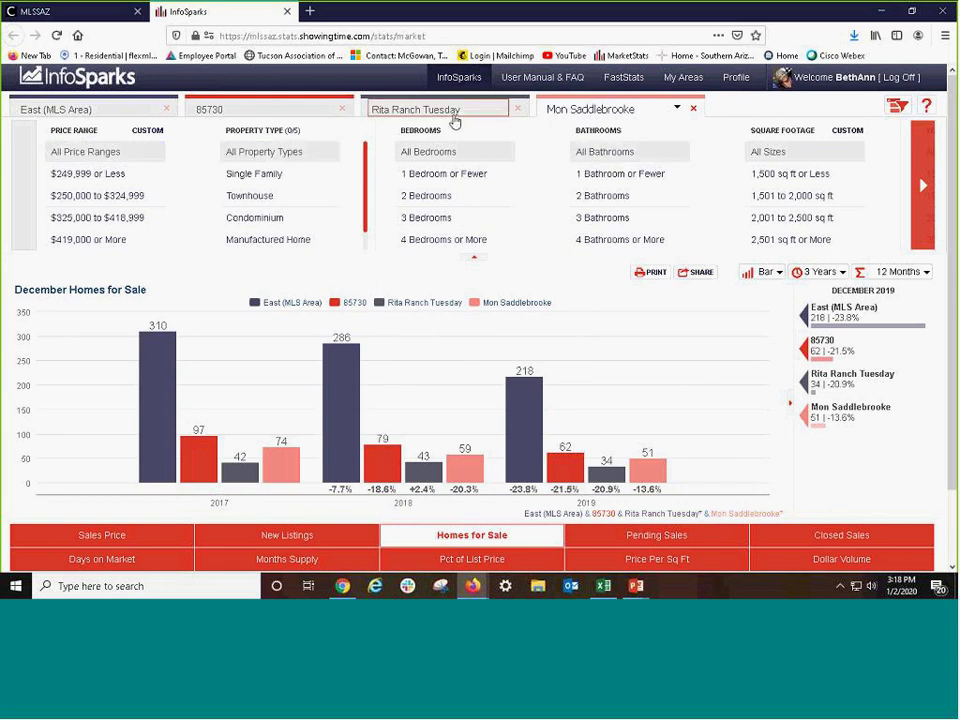
# Set Rita Ranch Tuesday to All Price Ranges, Property Types, Bedrooms and Bathrooms
pyautogui.click(455, 112)
pyautogui.click(268, 107)
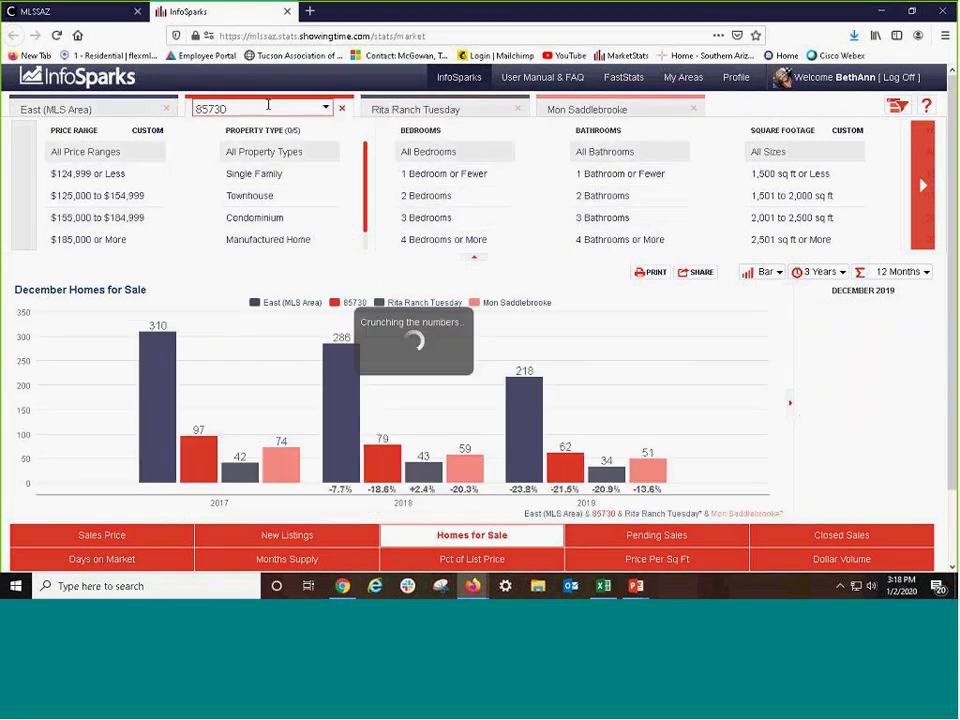
pyautogui.click(460, 109)
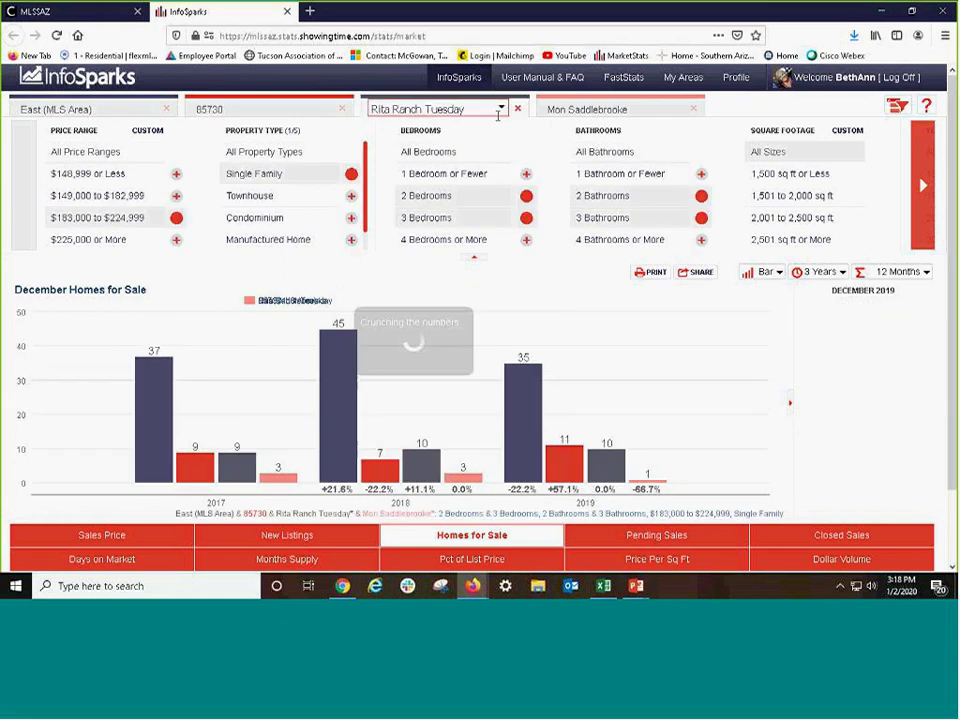
pyautogui.click(110, 154)
pyautogui.click(260, 151)
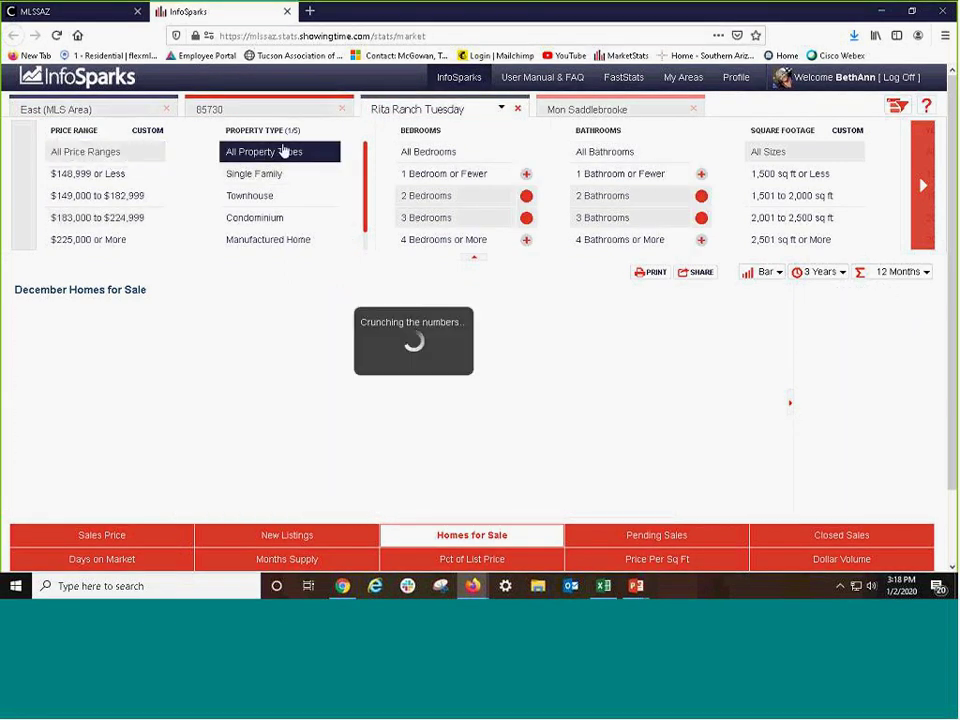
pyautogui.click(427, 152)
pyautogui.click(604, 152)
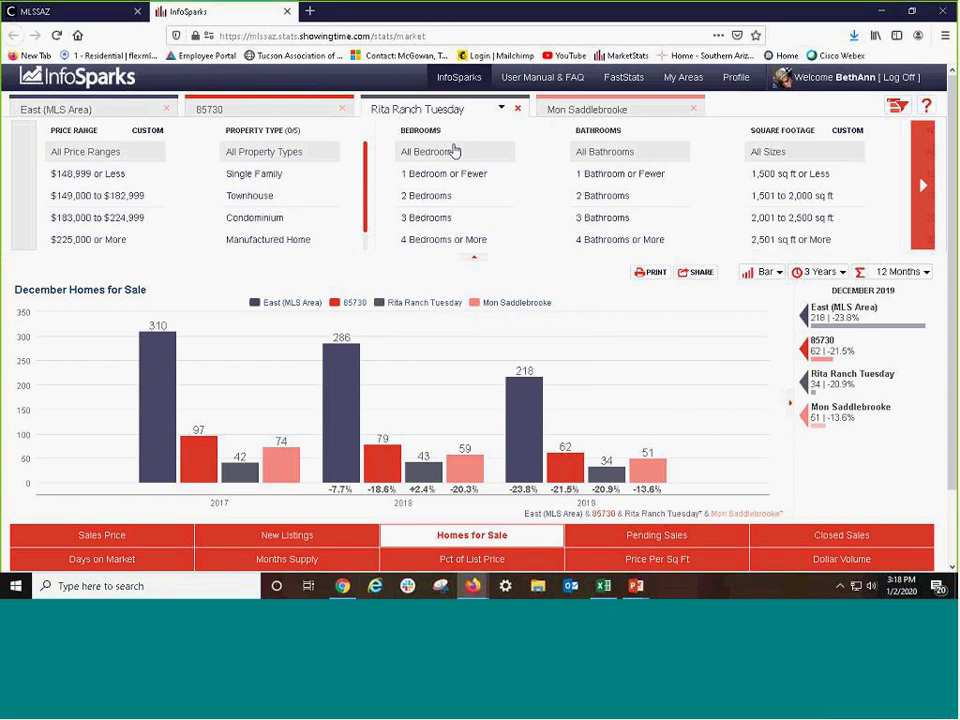
# Review the filters on the East, 85730, Rita Ranch Tuesday and Mon Saddlebrooke tabs
pyautogui.click(110, 110)
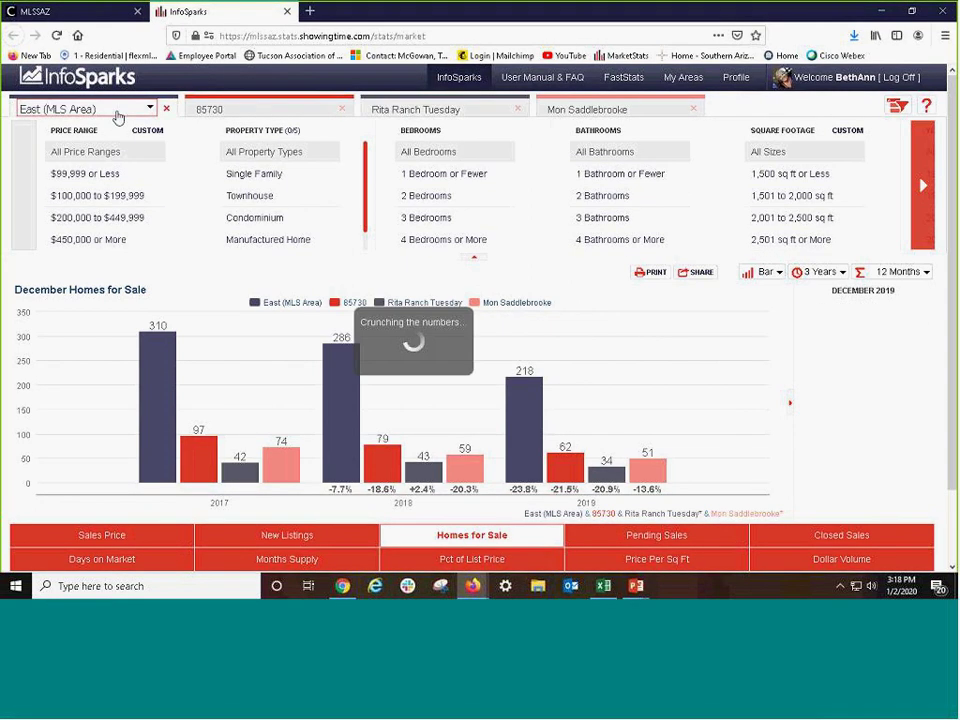
pyautogui.click(281, 114)
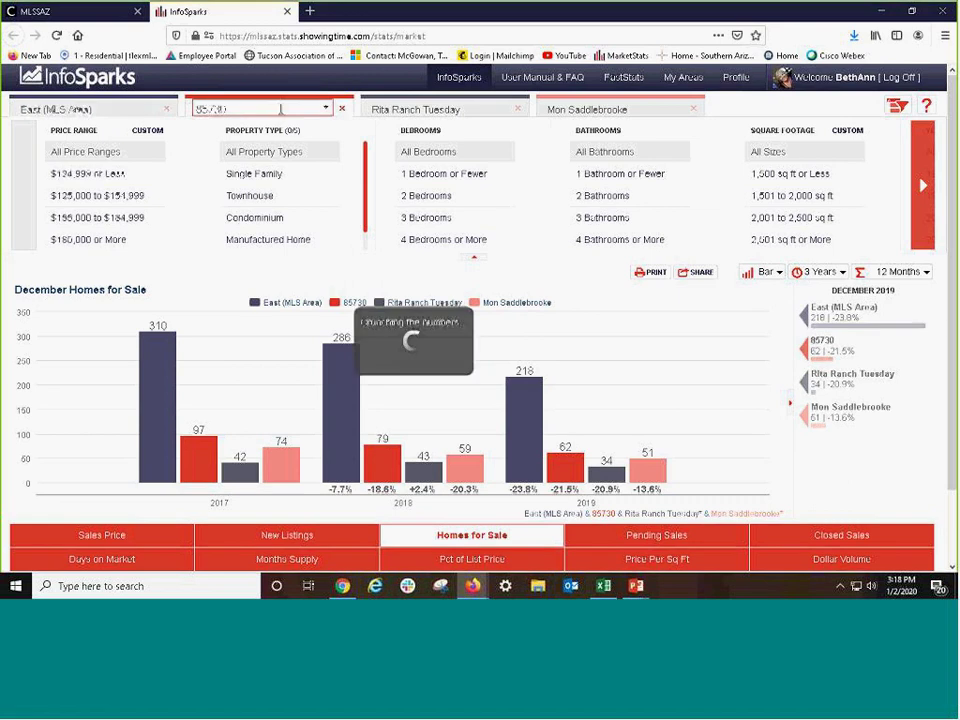
pyautogui.click(497, 117)
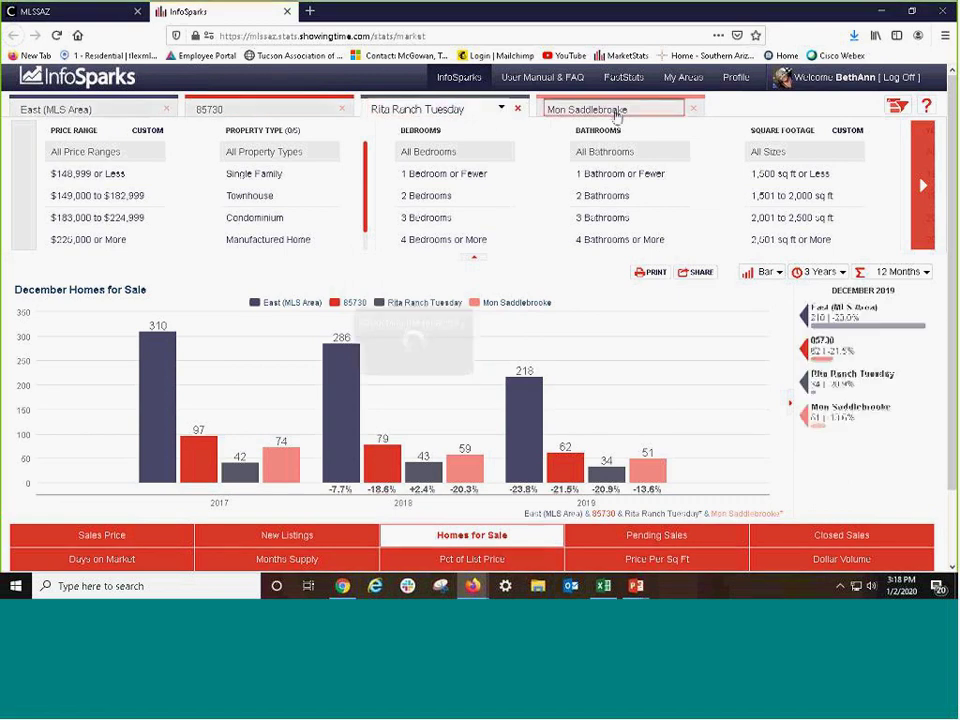
pyautogui.click(668, 115)
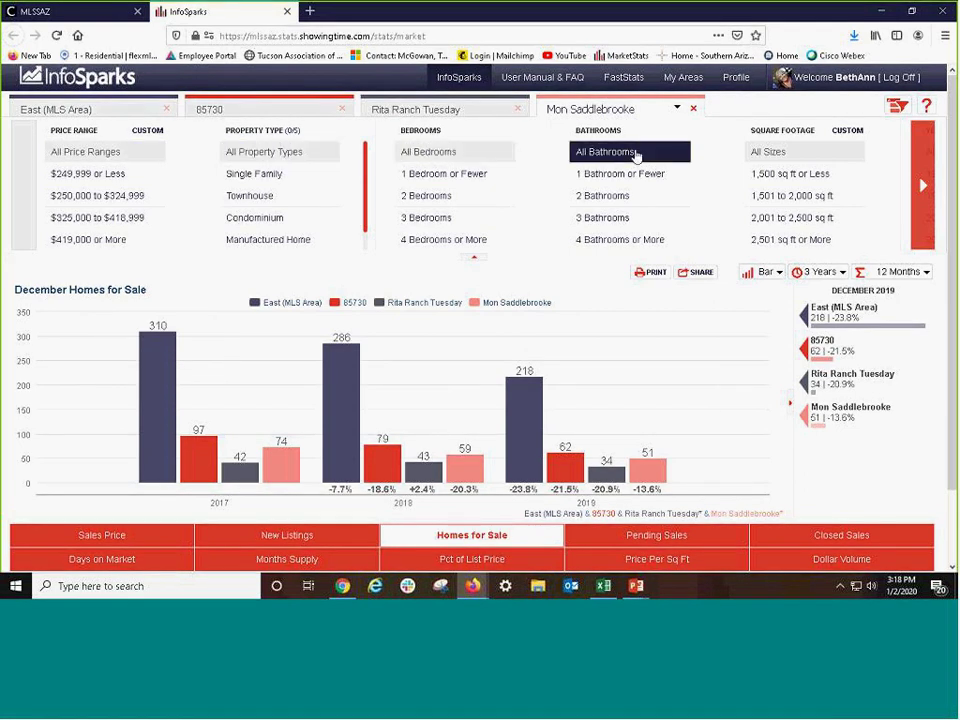
# Reveal more filter categories such as Year Built
pyautogui.click(925, 190)
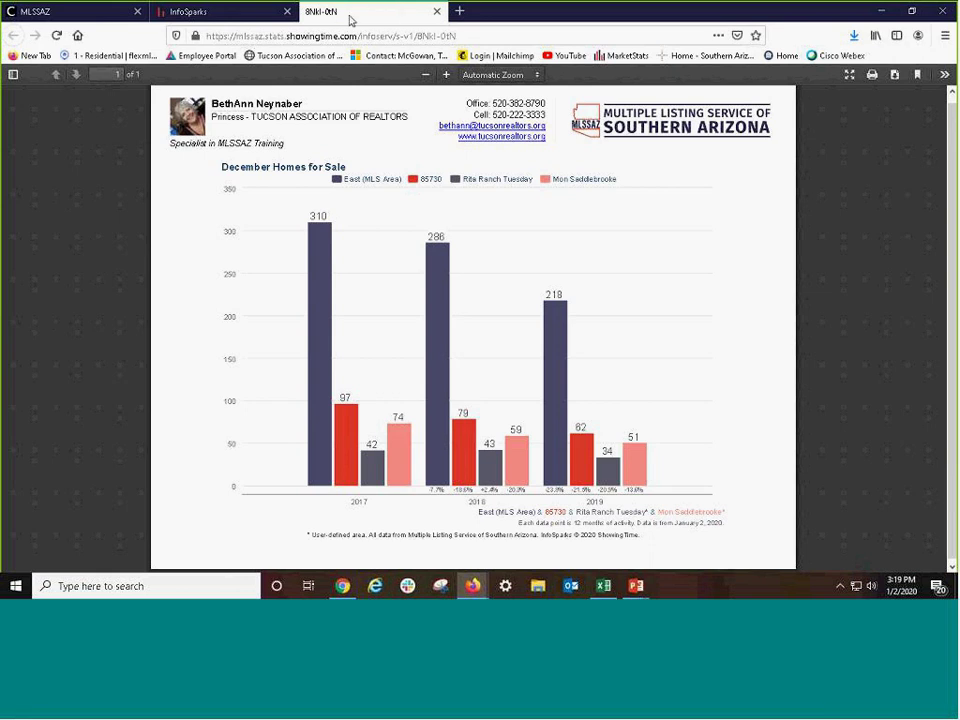
# Back in InfoSparks, close Share Options, reopen them for review, and close them again
pyautogui.click(242, 15)
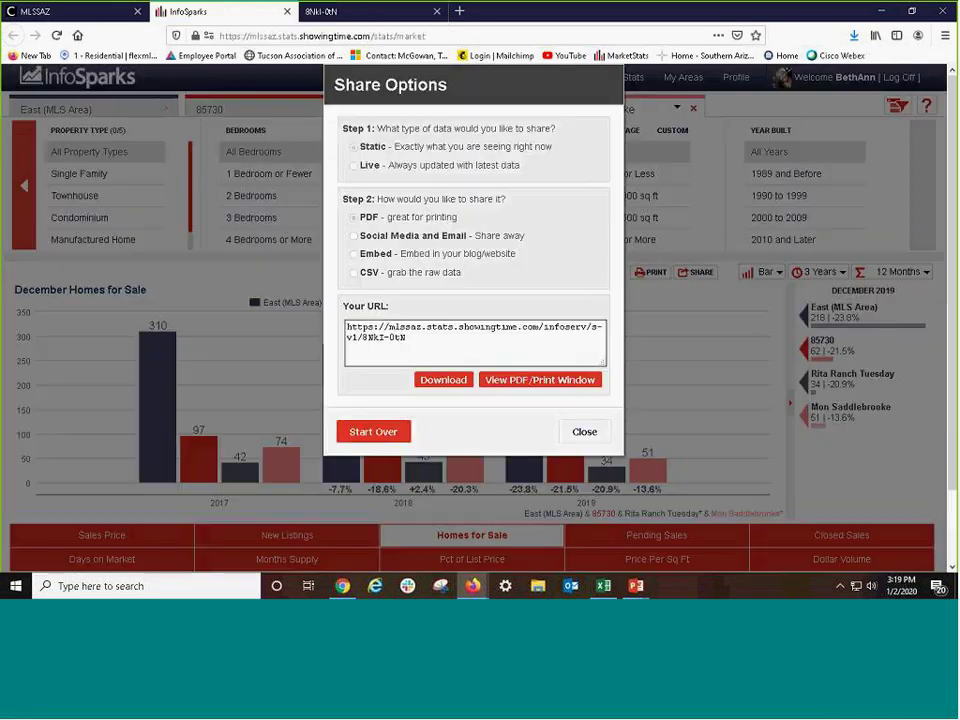
pyautogui.click(579, 436)
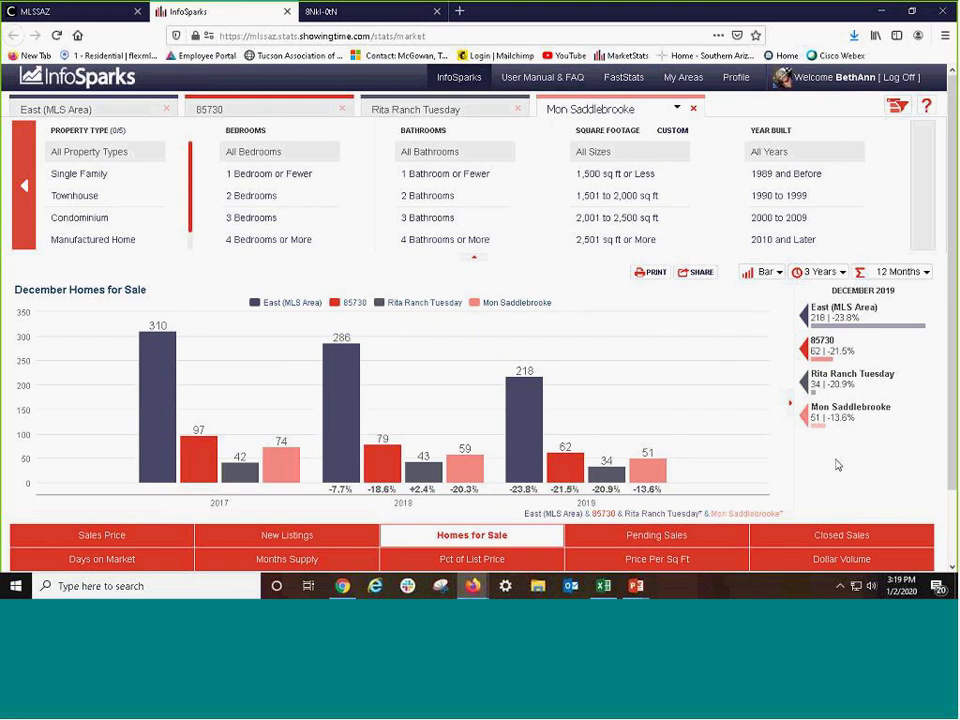
pyautogui.click(698, 272)
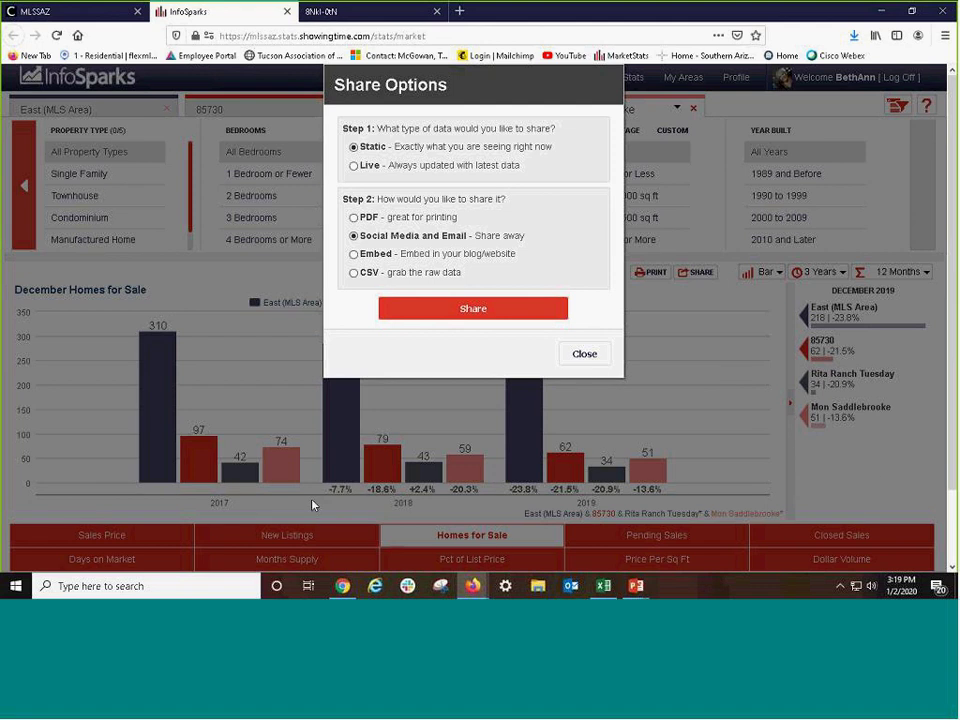
pyautogui.click(586, 355)
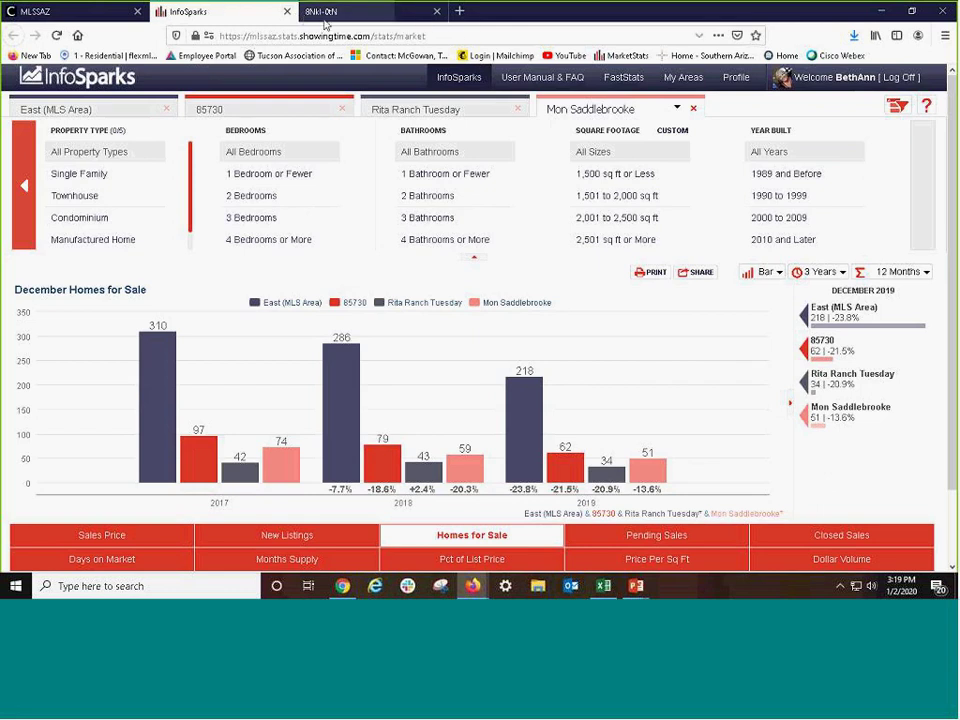
# Return to the browser tab showing the branded December Homes for Sale PDF
pyautogui.click(359, 14)
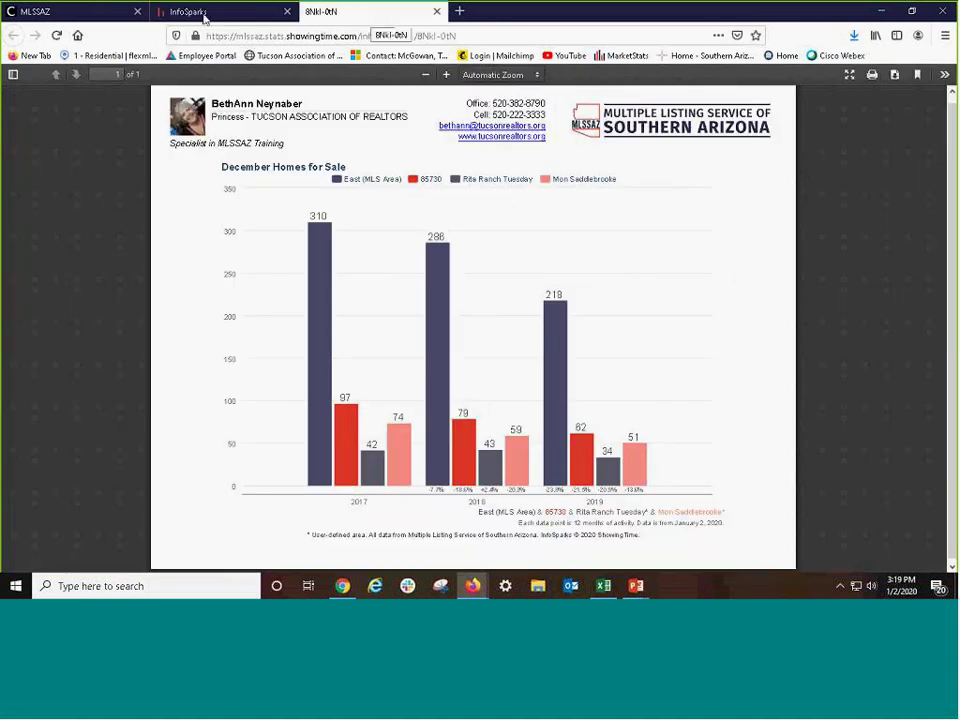